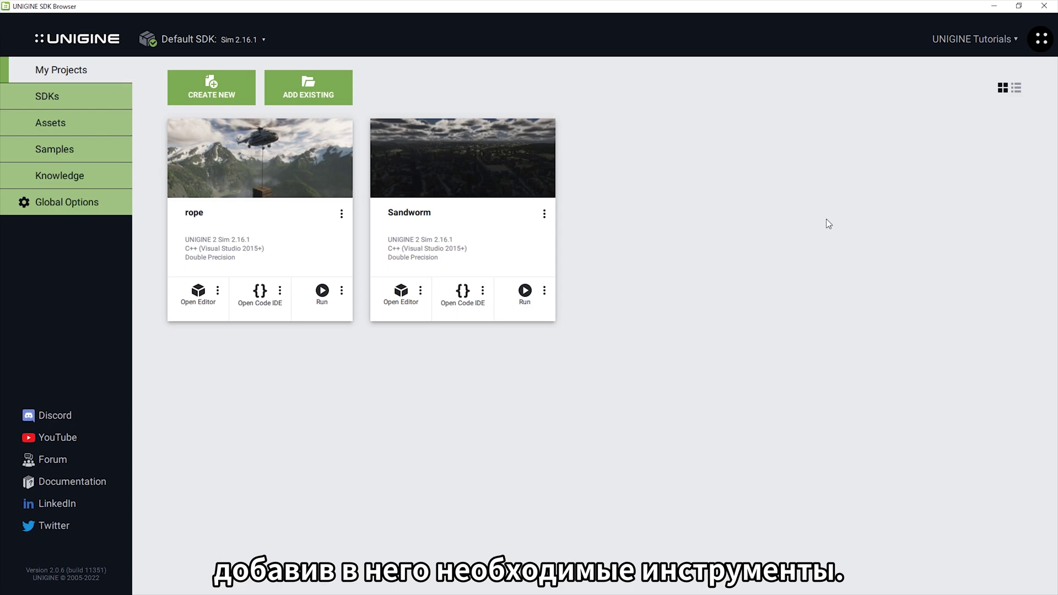
# Configure the Sandworm project with the Sandworm Distributed & Headless Mode feature enabled.
pyautogui.click(544, 213)
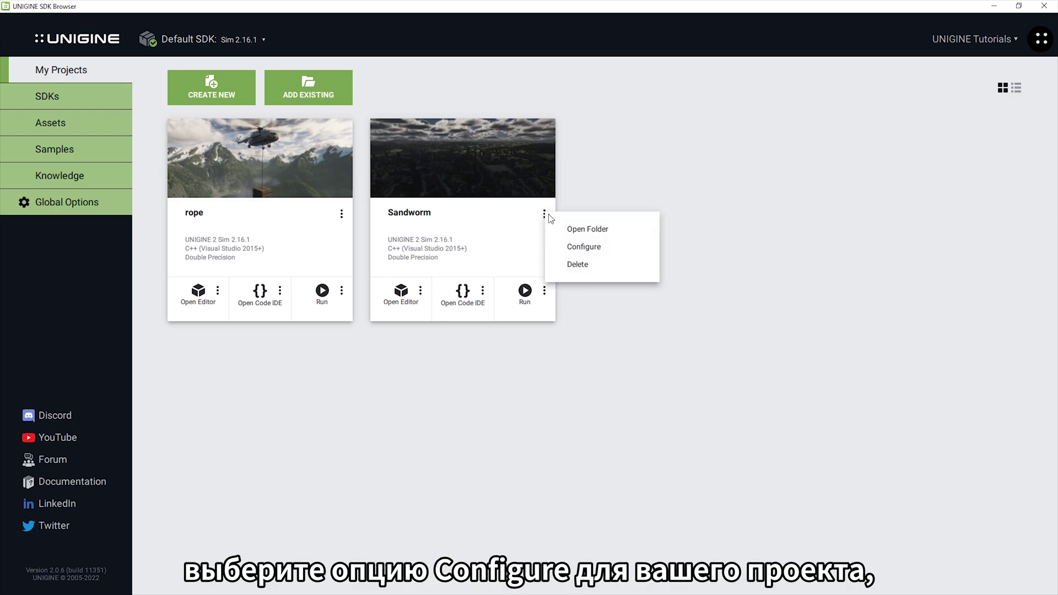
pyautogui.click(618, 251)
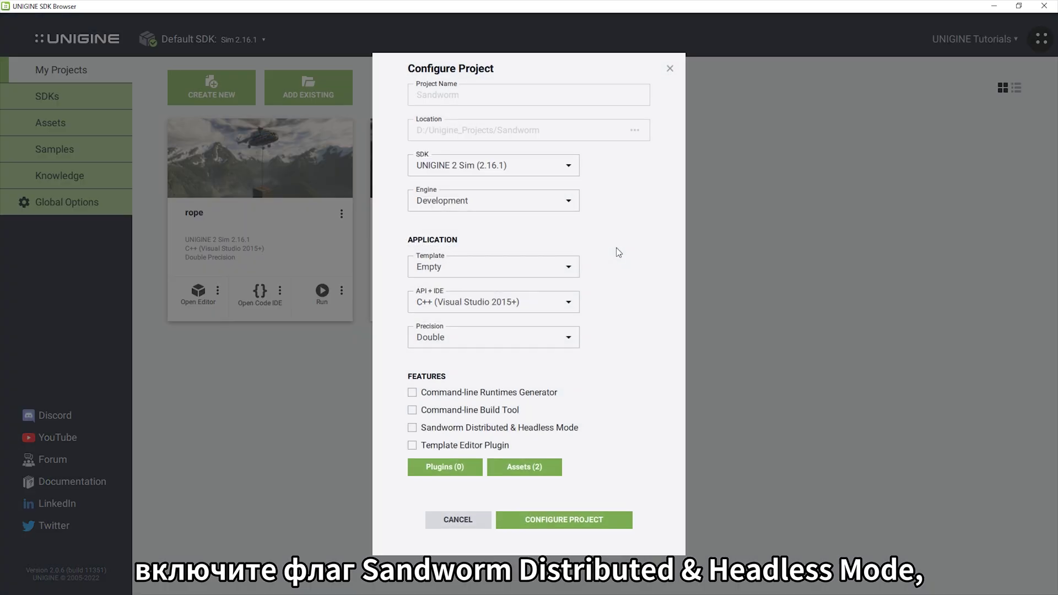
pyautogui.click(541, 428)
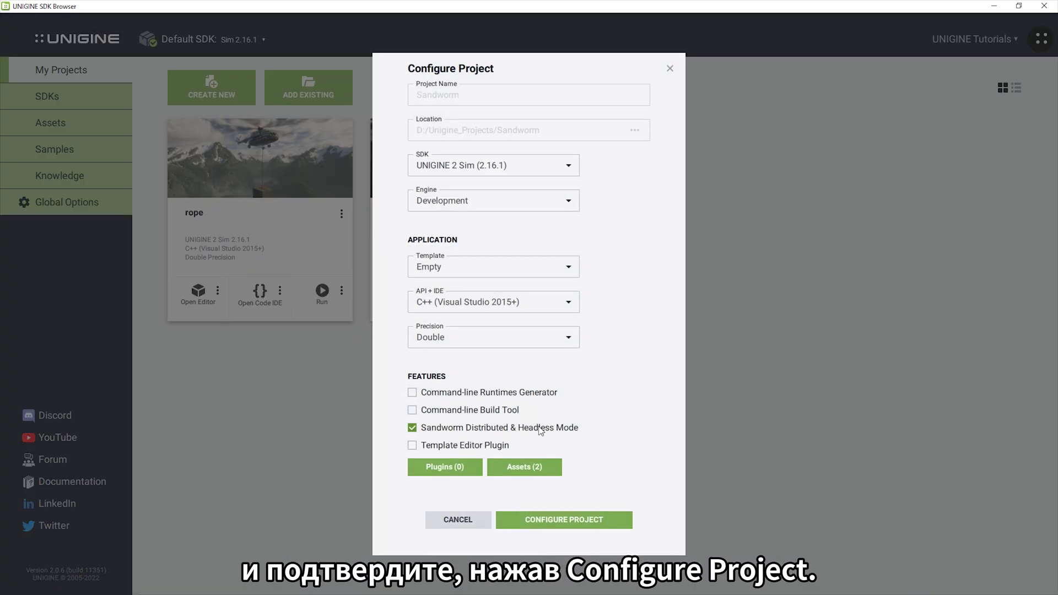
pyautogui.click(543, 520)
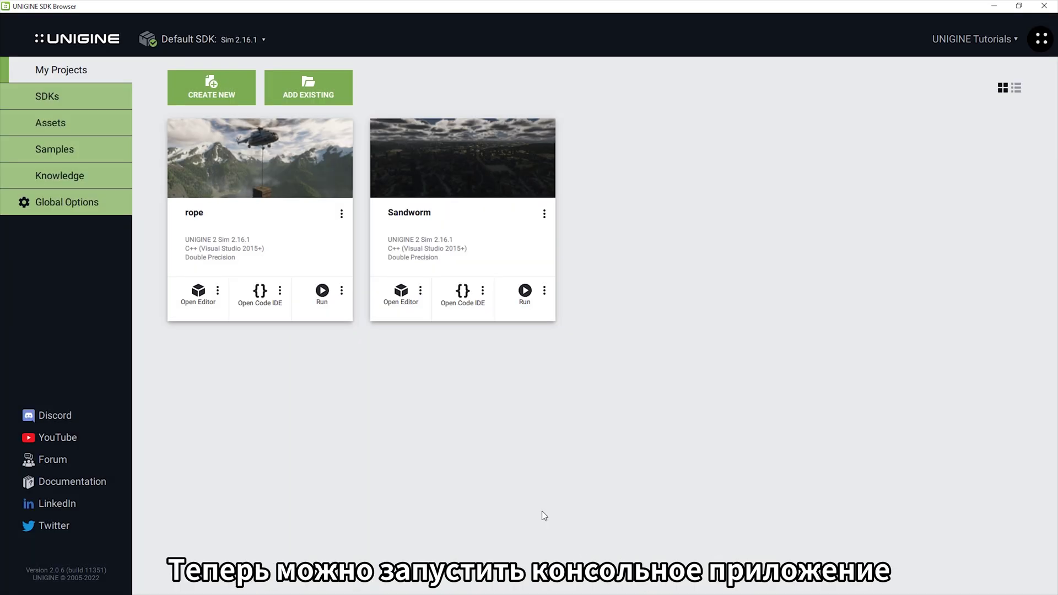
# Open the Sandworm project's bin folder and copy the file name SandwormNode_double_x64.exe.
pyautogui.click(545, 213)
pyautogui.click(604, 236)
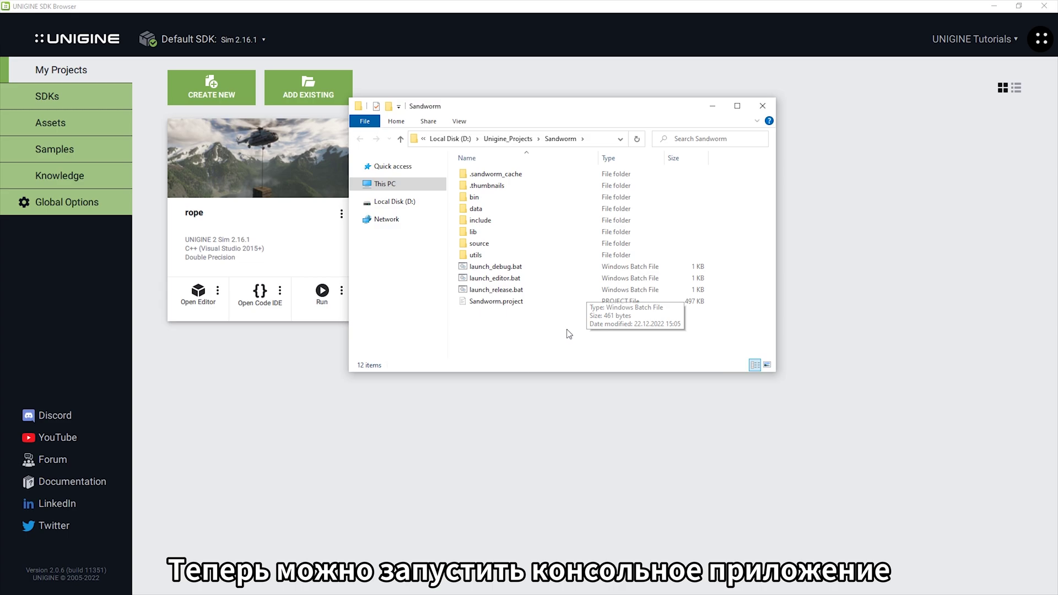
pyautogui.doubleClick(522, 199)
pyautogui.scroll(-12, 760, 325)
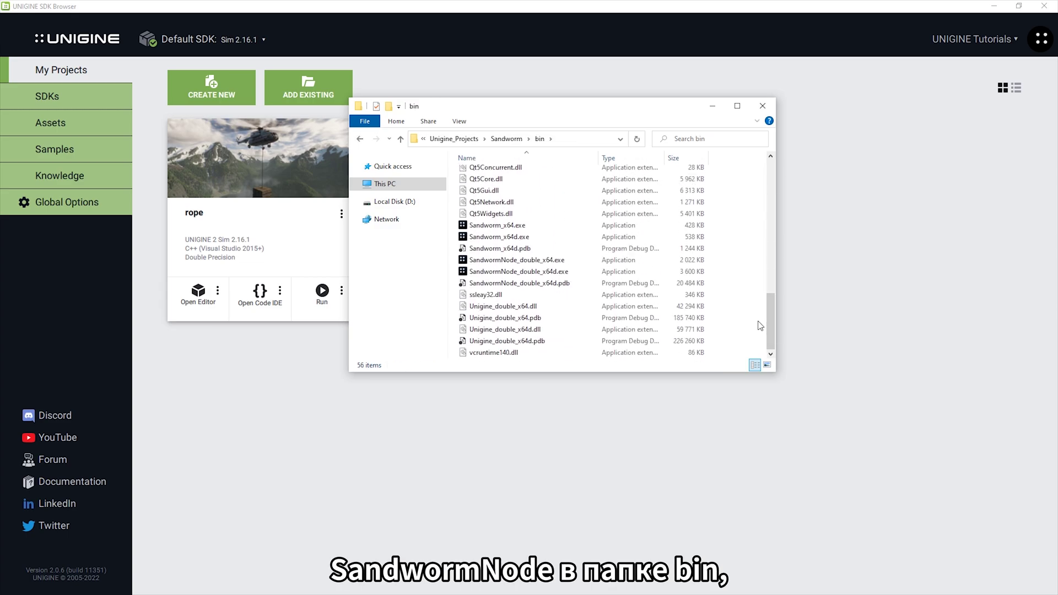
pyautogui.click(518, 260)
pyautogui.click(518, 259)
pyautogui.hotkey('ctrl', 'c')
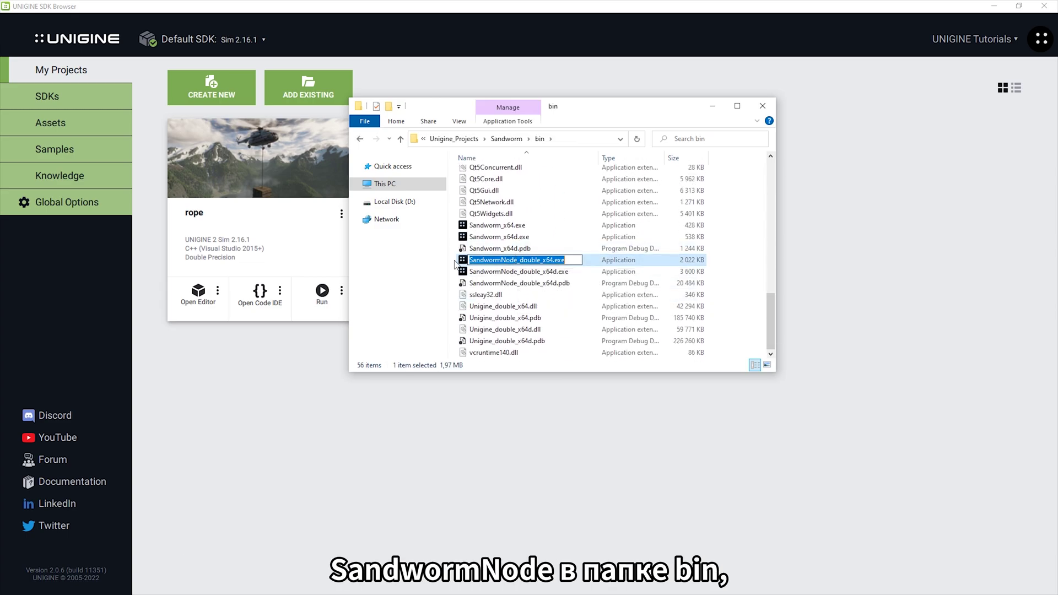
# Open PowerShell in the bin folder and run ./SandwormNode_double_x64.exe --sw_generate terrain.sworm.
pyautogui.keyDown('shift'); pyautogui.rightClick(455, 265); pyautogui.keyUp('shift')
pyautogui.click(532, 406)
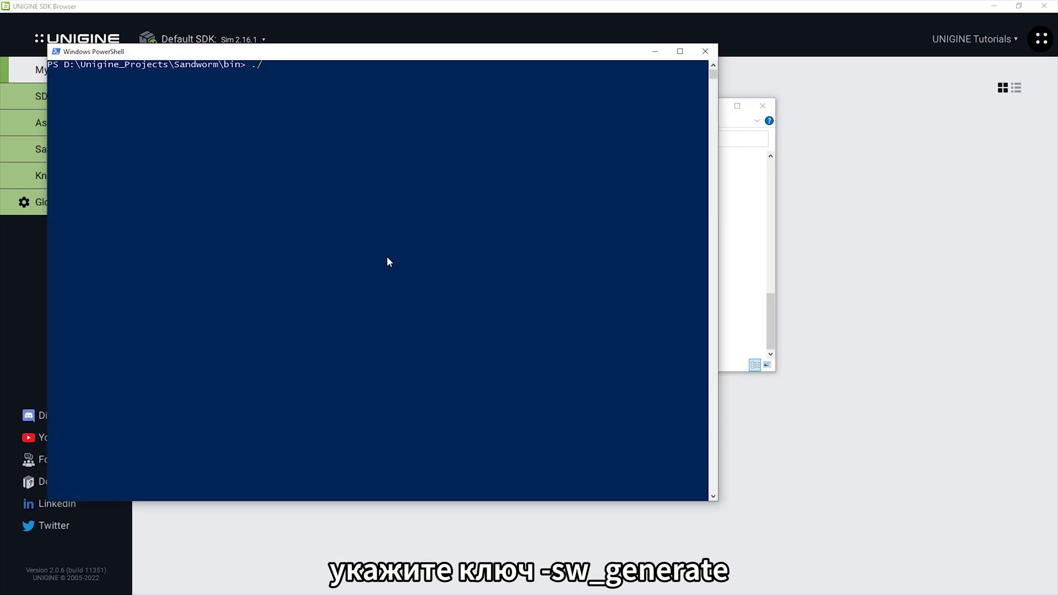
pyautogui.write('./')
pyautogui.hotkey('ctrl', 'v')
pyautogui.write('--sw_generate')
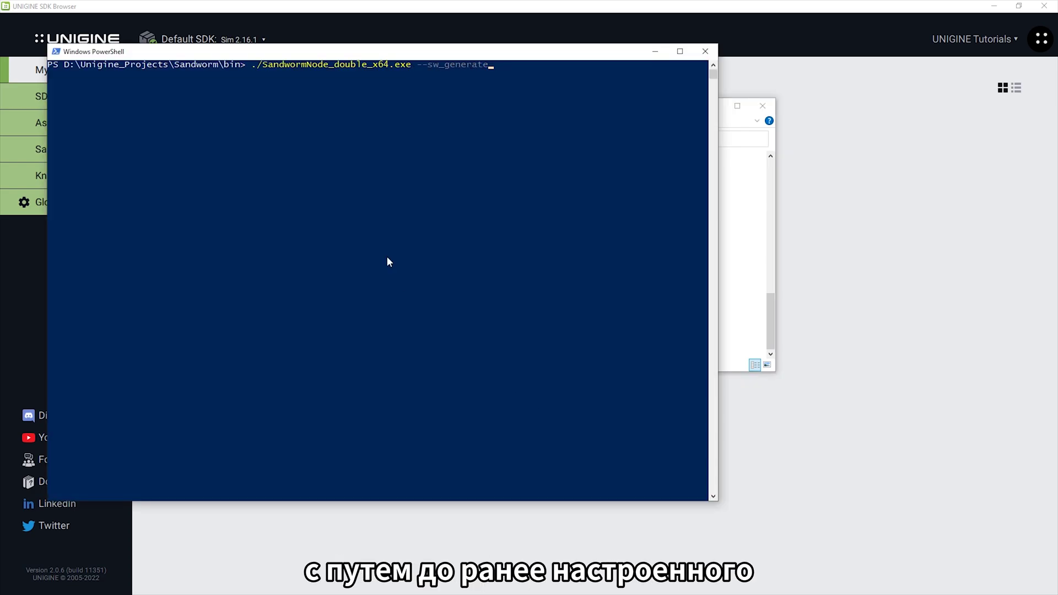
pyautogui.write(' terrain.sworm')
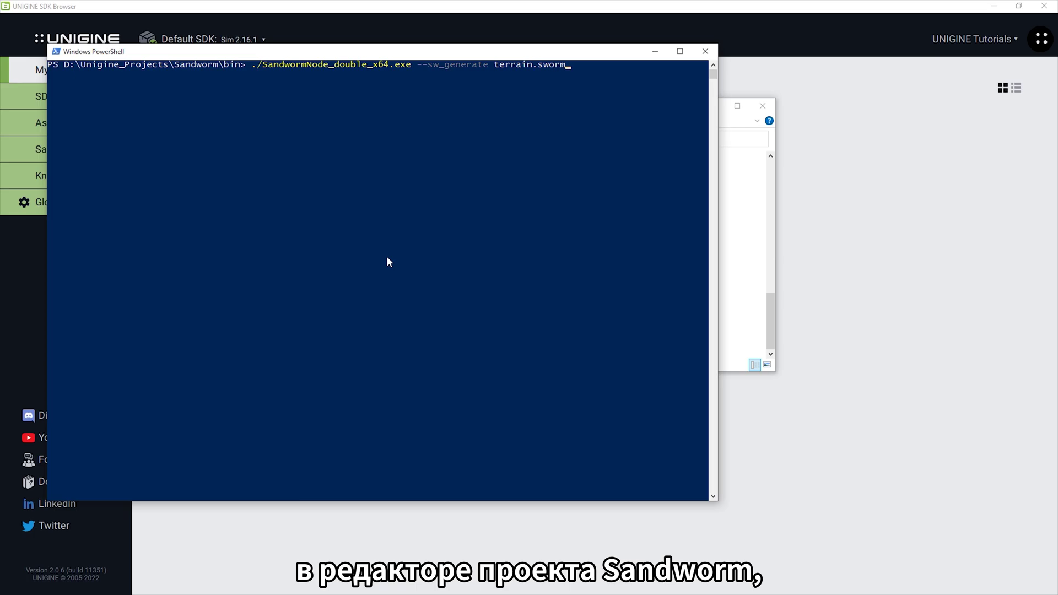
pyautogui.press('Return')
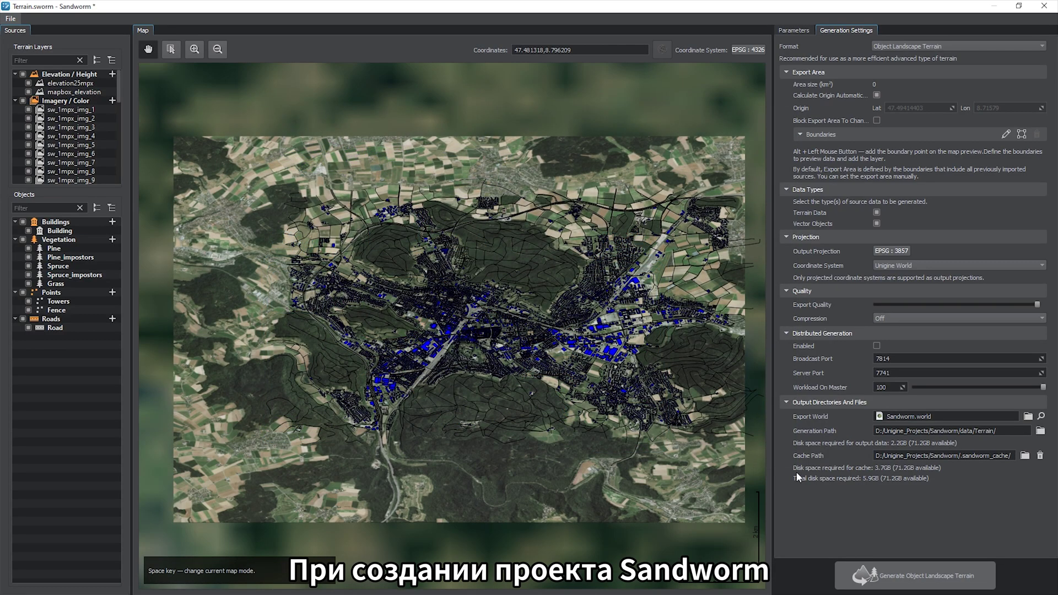
# In the Sandworm editor, start a new elevation layer with source type Georeferenced Image and show the External Files location option.
pyautogui.click(794, 31)
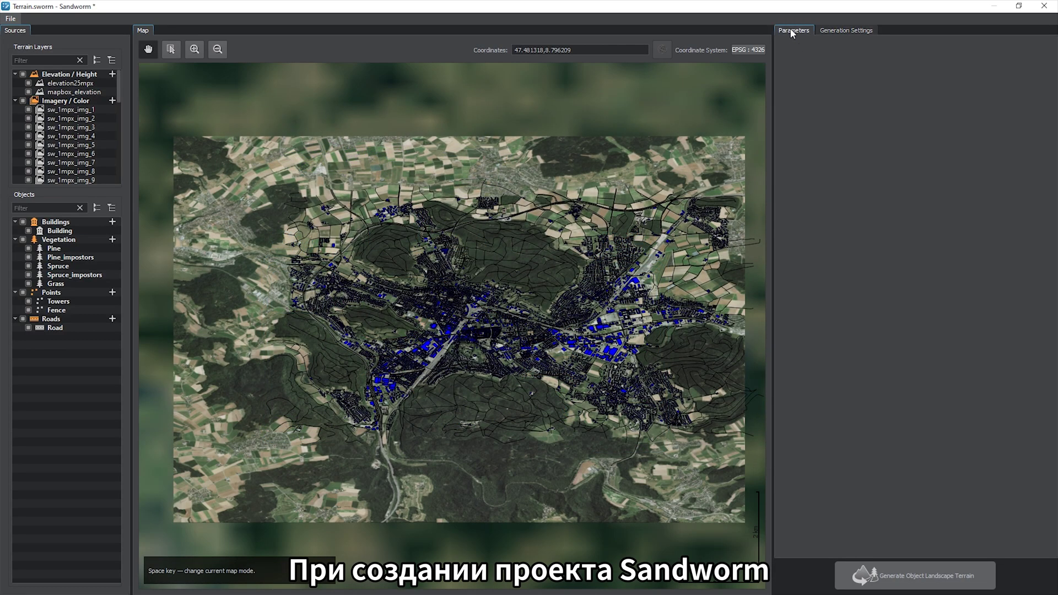
pyautogui.click(88, 84)
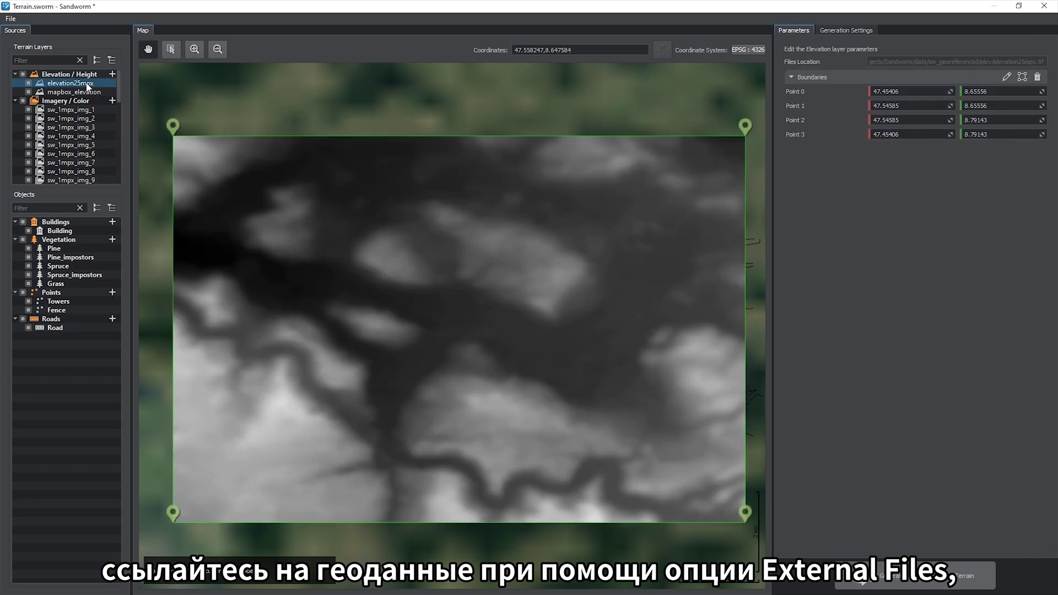
pyautogui.click(112, 73)
pyautogui.click(912, 57)
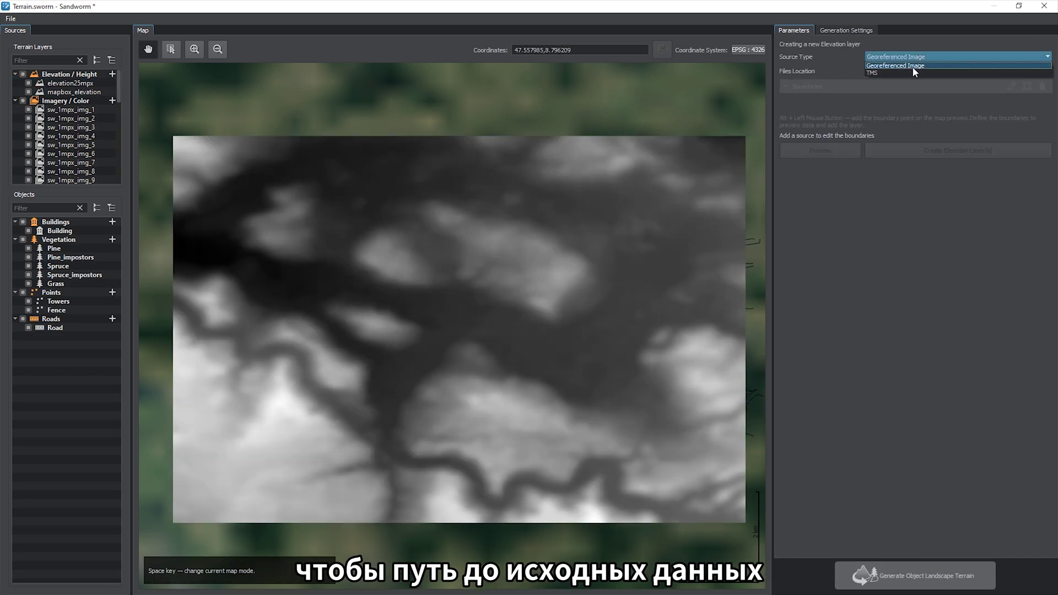
pyautogui.click(912, 65)
pyautogui.click(1045, 71)
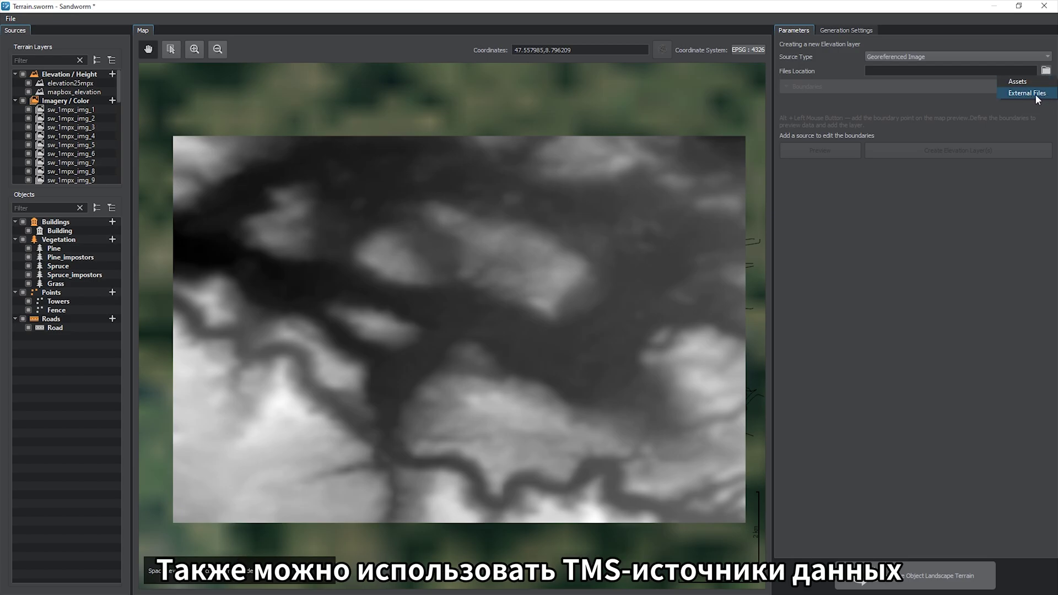
# Try TMS as the new elevation layer's source type and discard the unfinished layer.
pyautogui.click(957, 61)
pyautogui.click(955, 59)
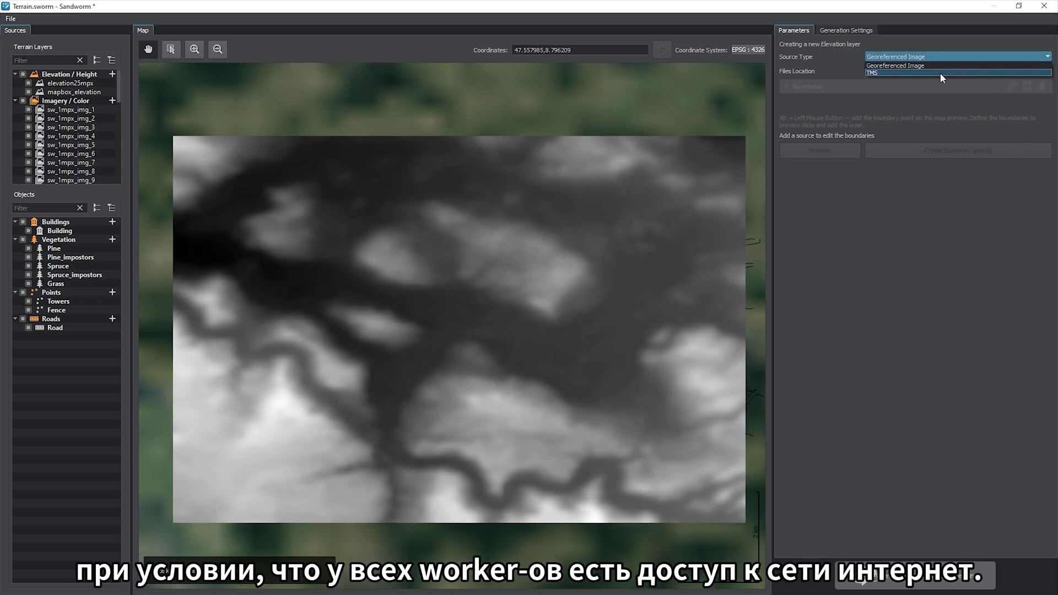
pyautogui.click(940, 72)
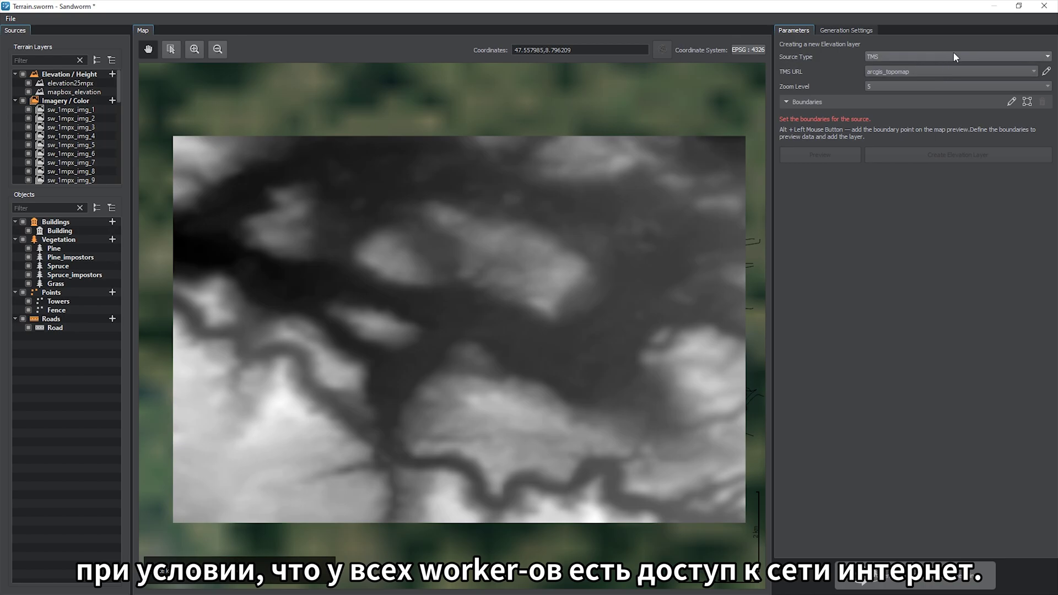
pyautogui.press('Escape')
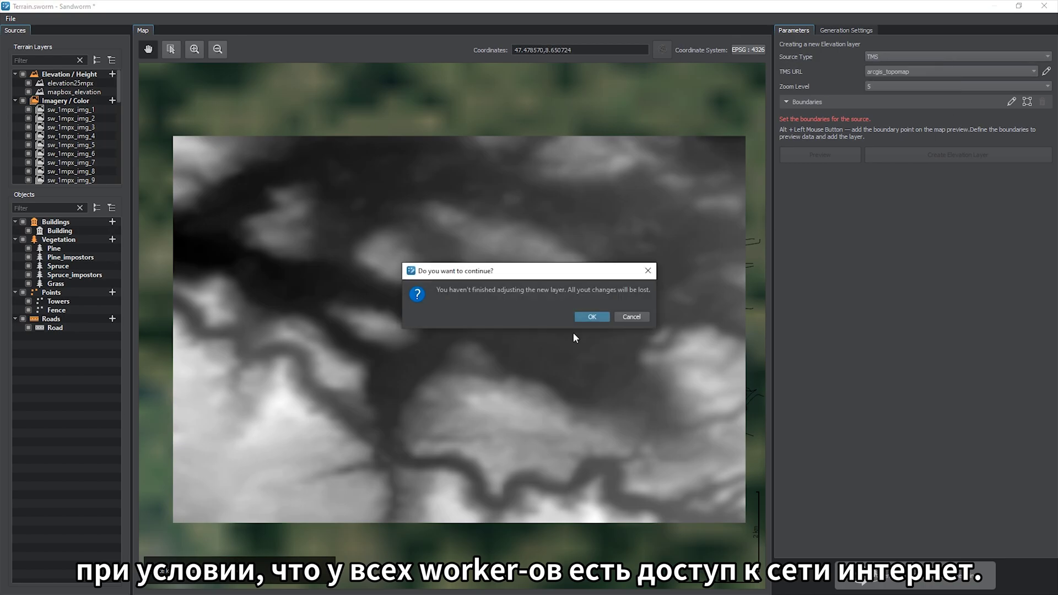
pyautogui.click(588, 315)
# Check the cache path in the terrain's generation settings.
pyautogui.click(842, 31)
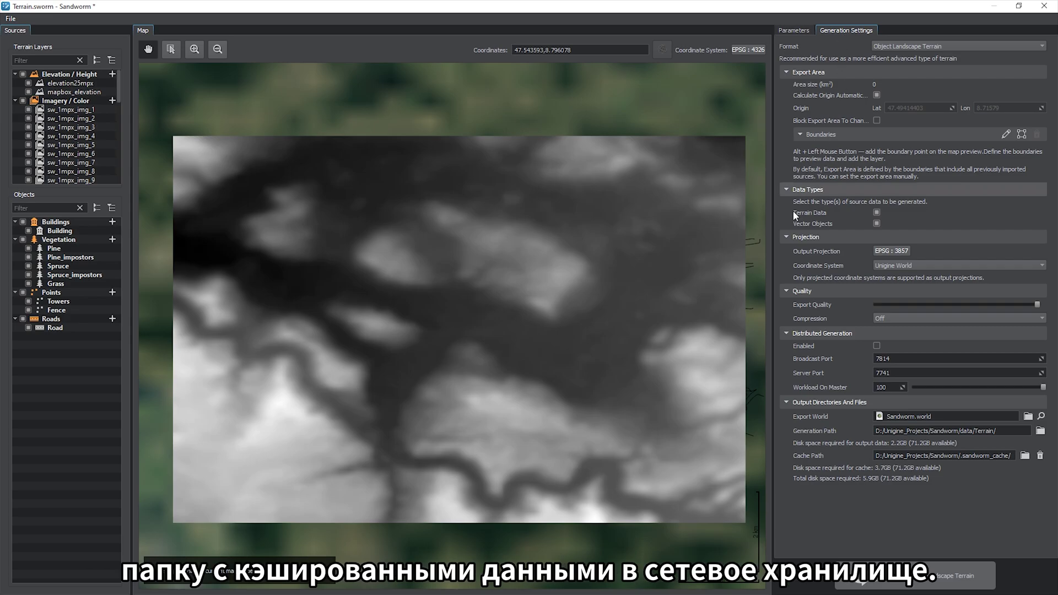
pyautogui.moveTo(905, 460); pyautogui.dragTo(874, 460)
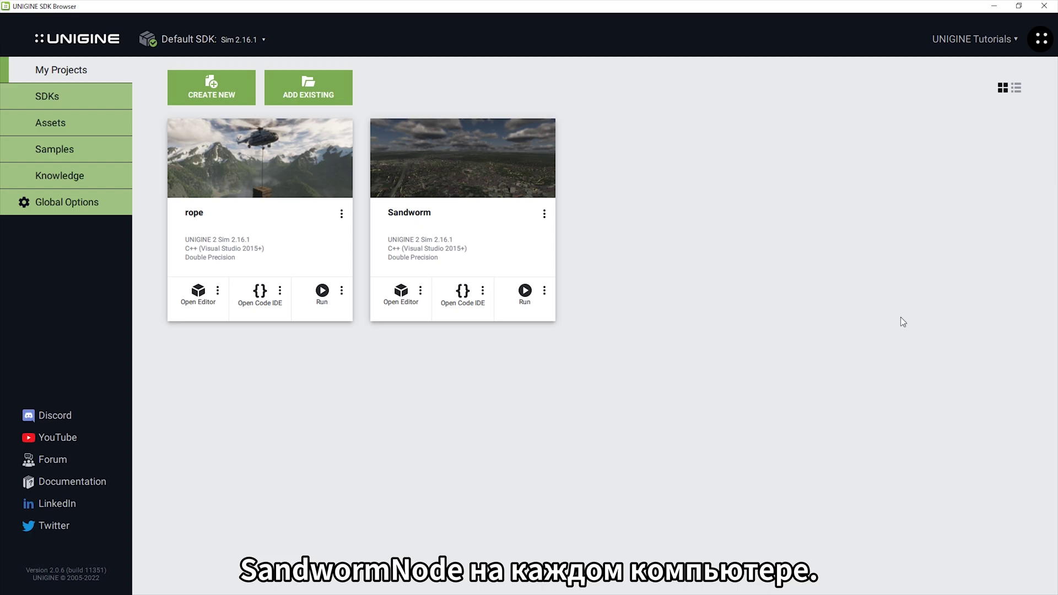
# In the SDK Browser, create the project unigine_project with Sandworm Distributed & Headless Mode enabled and browse its bin folder.
pyautogui.click(230, 94)
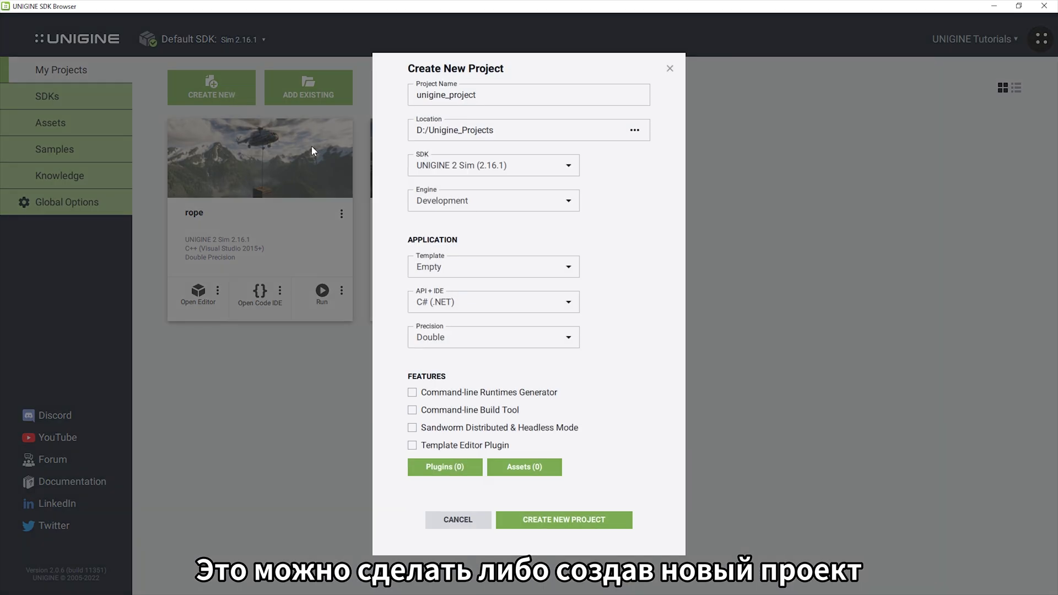
pyautogui.click(511, 429)
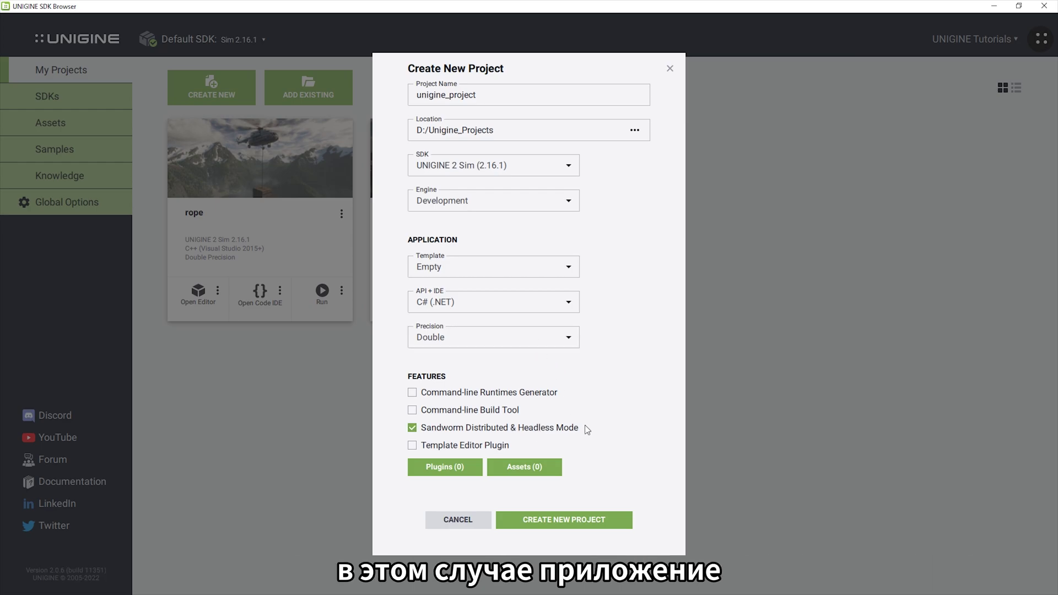
pyautogui.click(580, 521)
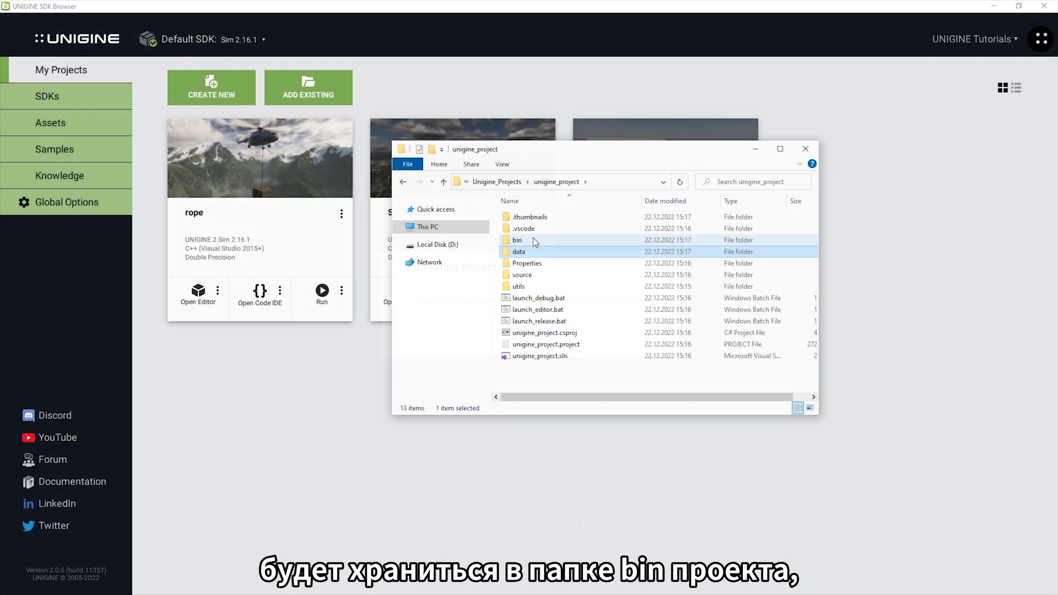
pyautogui.scroll(-14, 644, 239)
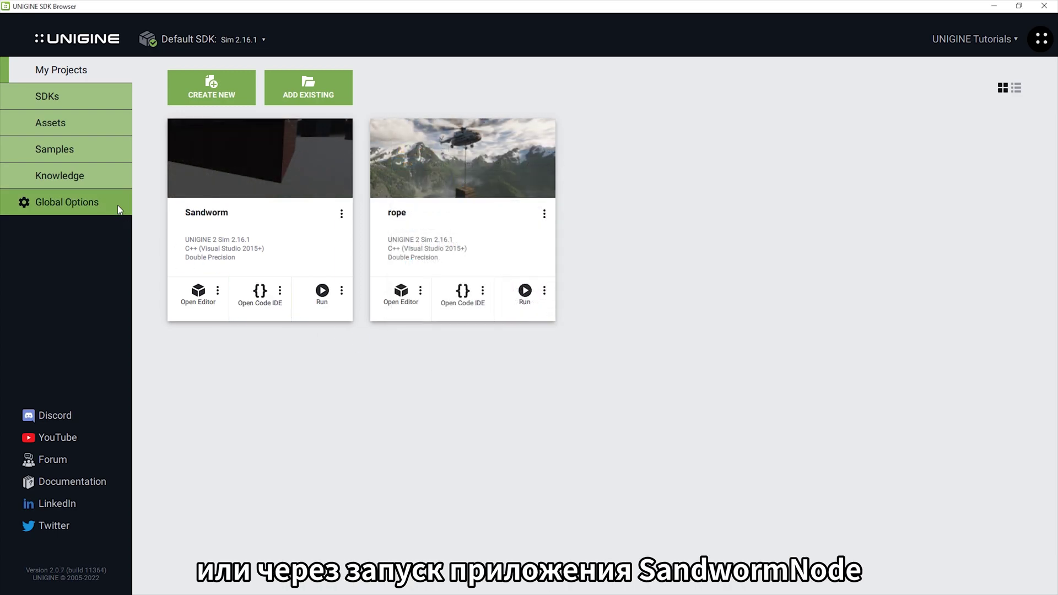
# Look up the SDK storage path in the global options and open its sdks\sim_windows_2.16.1_bin\bin folder.
pyautogui.click(113, 201)
pyautogui.moveTo(461, 152); pyautogui.dragTo(396, 154)
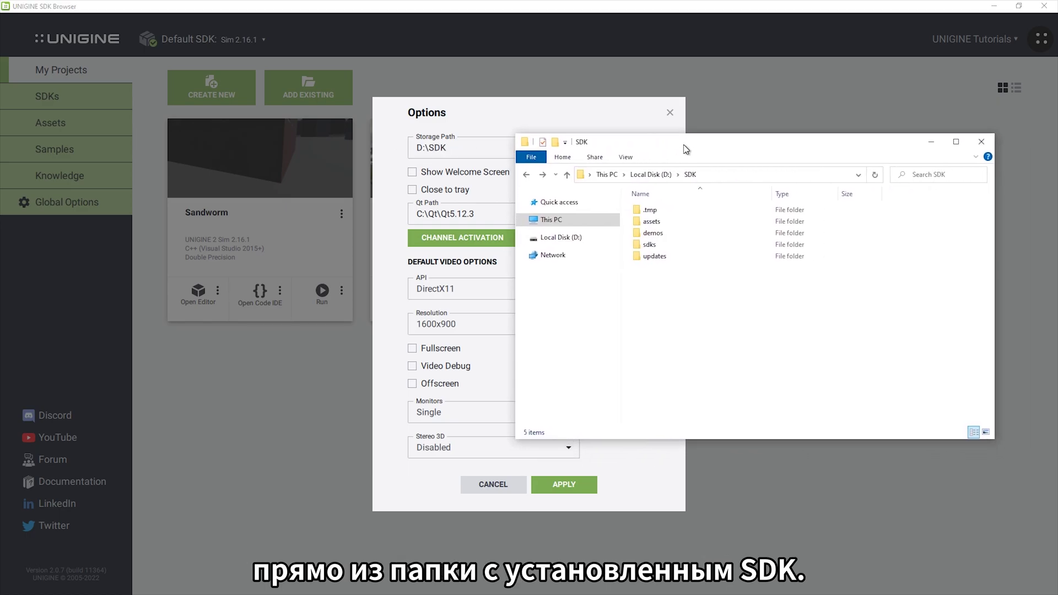
pyautogui.doubleClick(650, 244)
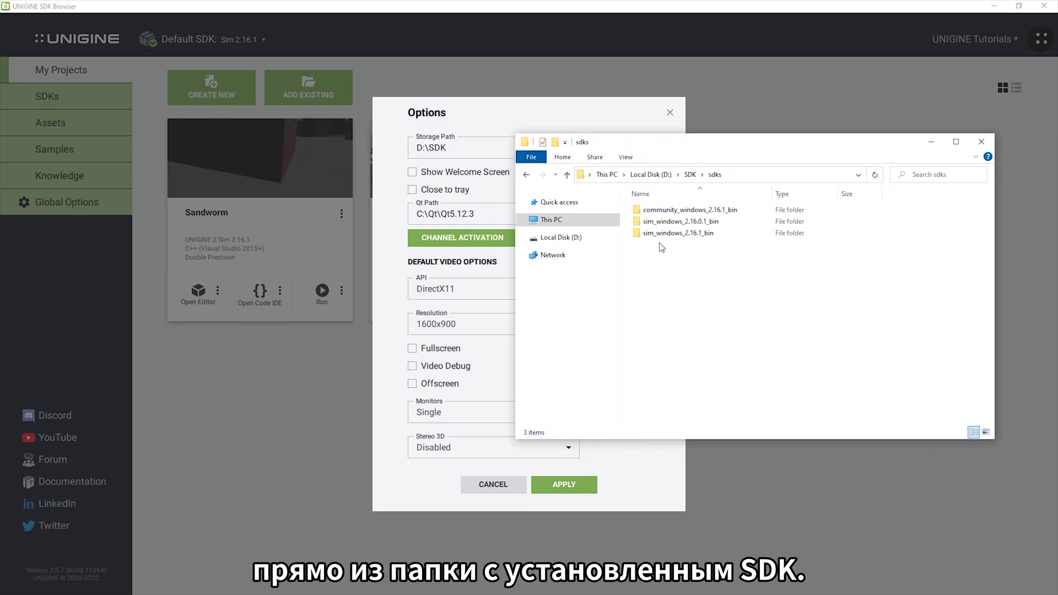
pyautogui.doubleClick(664, 234)
pyautogui.doubleClick(668, 211)
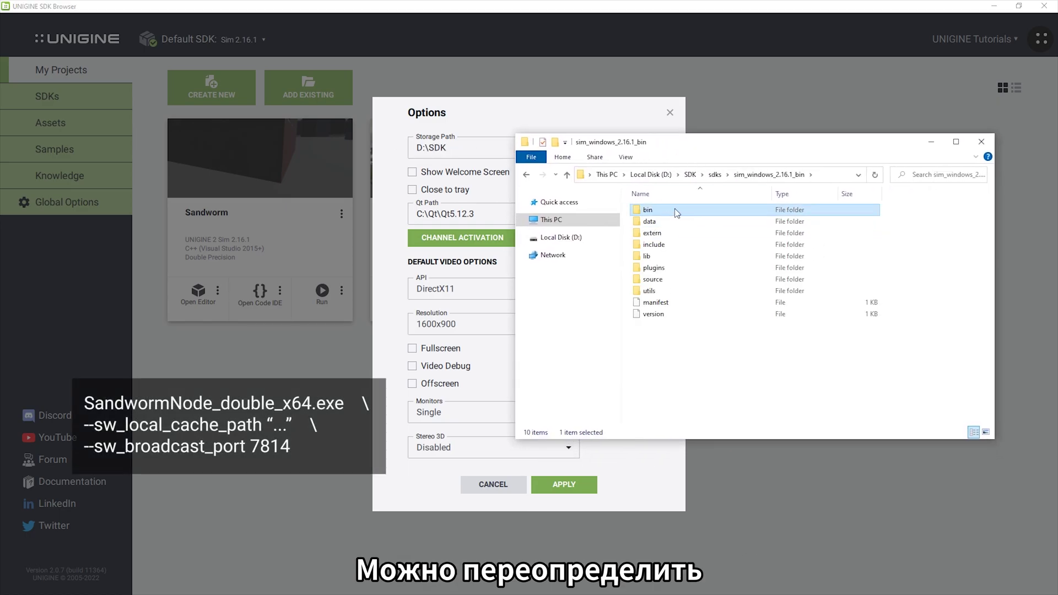
# Launch SandwormNode_double_x64.exe from the installed SDK's bin folder.
pyautogui.scroll(1, 698, 247)
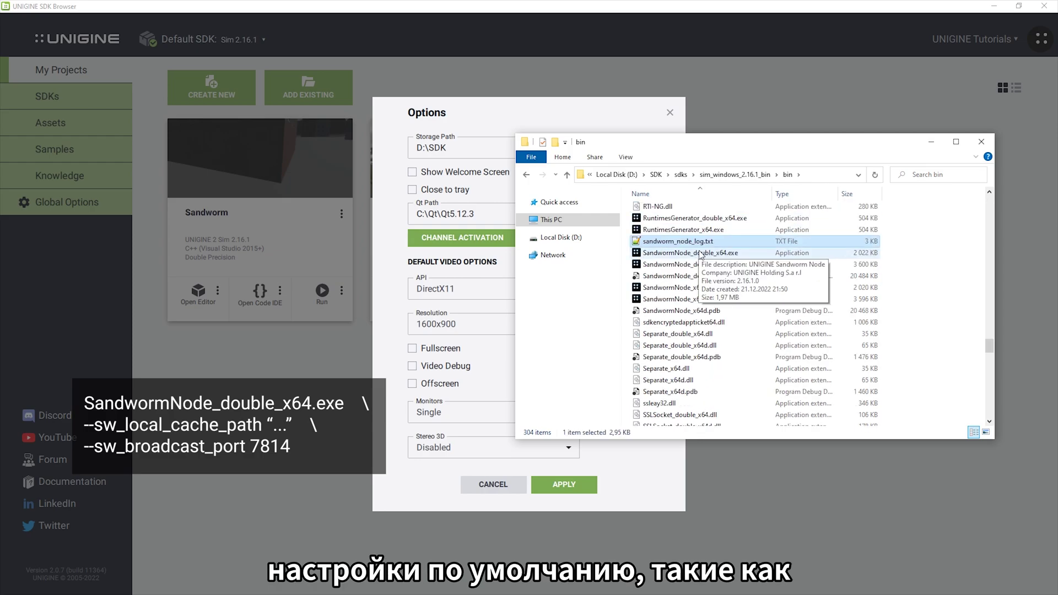
pyautogui.click(627, 257)
pyautogui.doubleClick(701, 255)
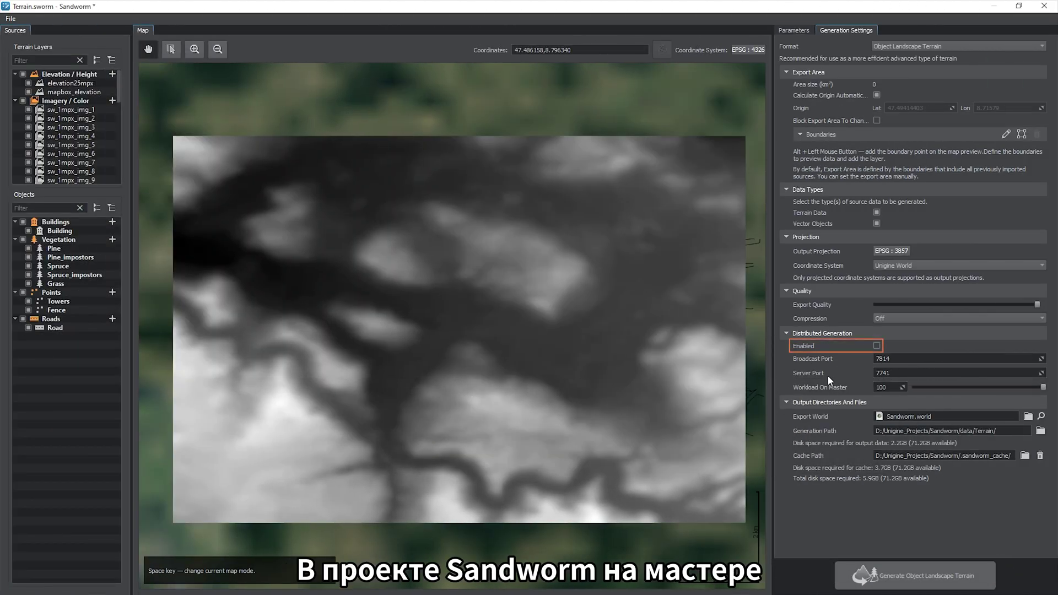
# In the Sandworm editor, enable distributed generation and set the workload on master to 100.
pyautogui.click(828, 347)
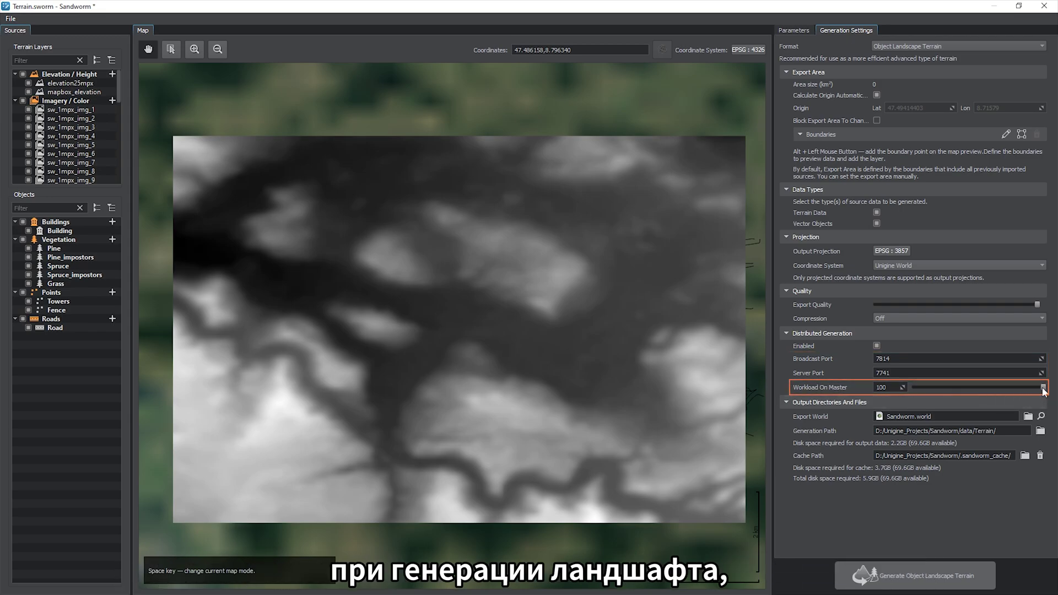
pyautogui.moveTo(1044, 388); pyautogui.dragTo(938, 390)
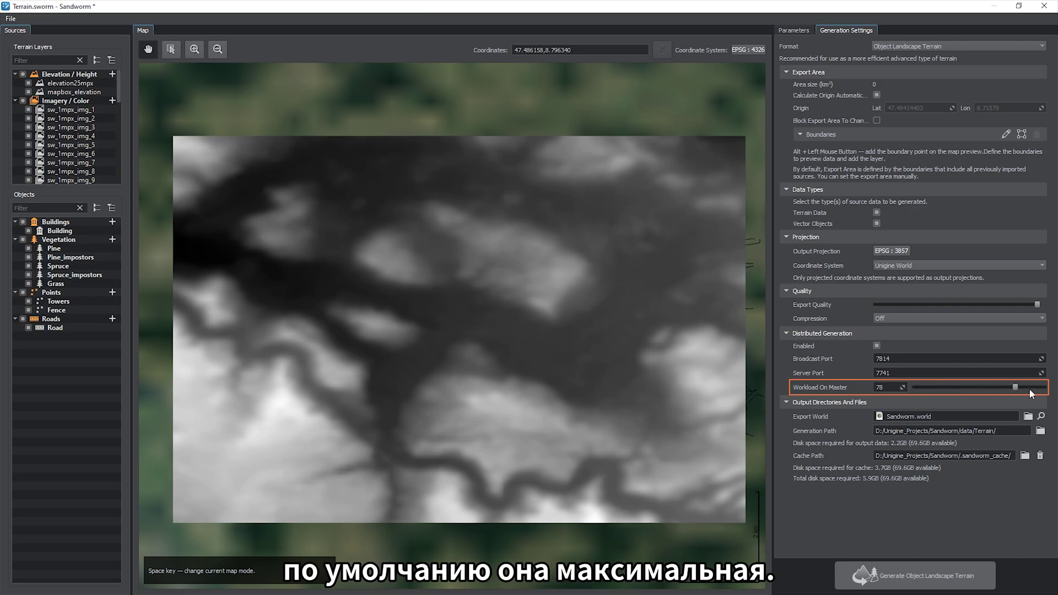
pyautogui.moveTo(1029, 389); pyautogui.dragTo(1052, 391)
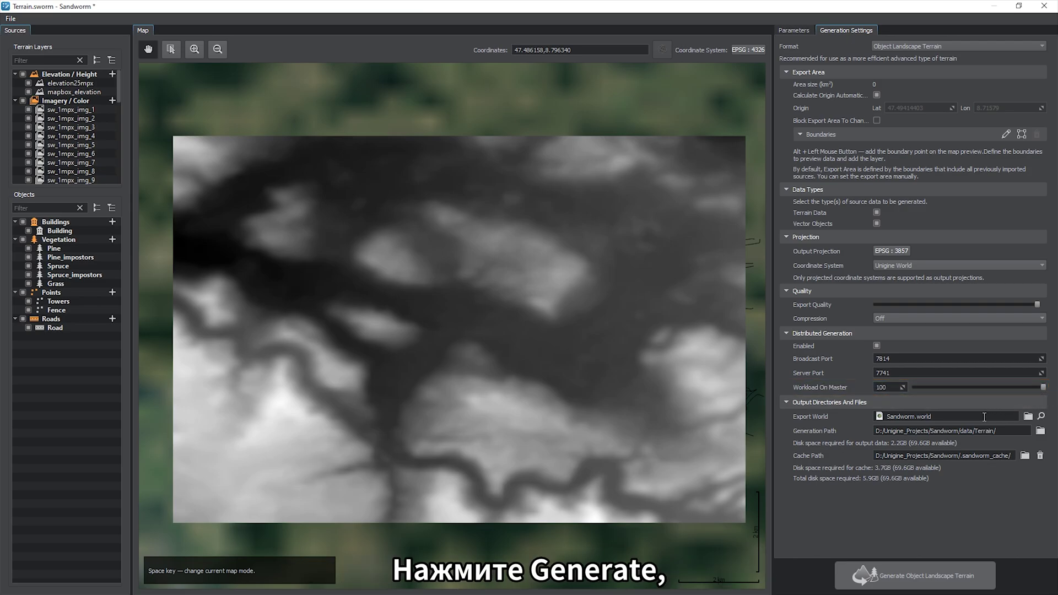
# Request landscape terrain generation, accept regenerating the project, and create a fork on the GAMMA-PC worker.
pyautogui.click(931, 576)
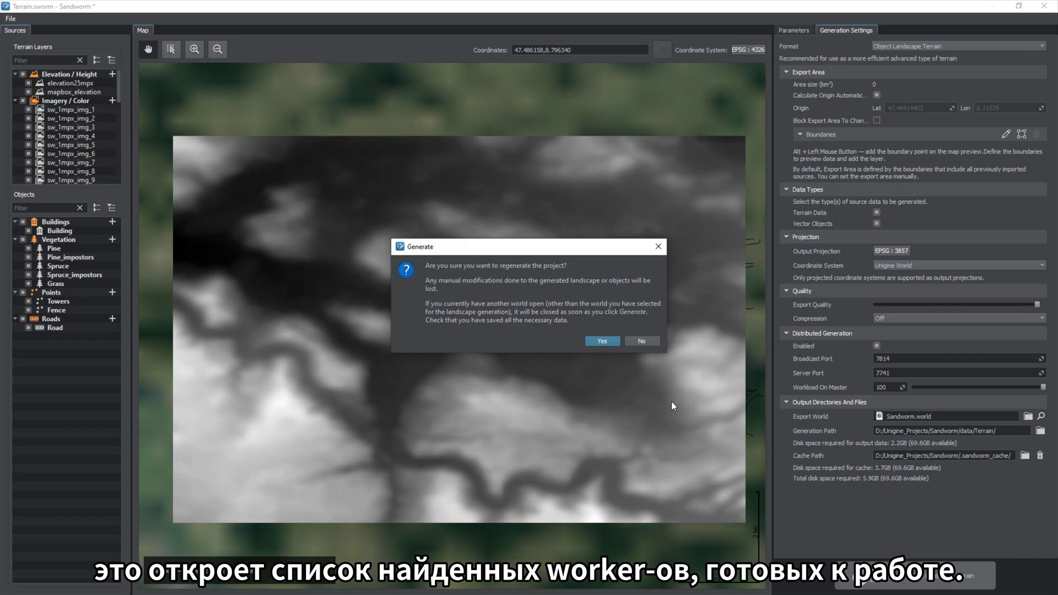
pyautogui.click(602, 341)
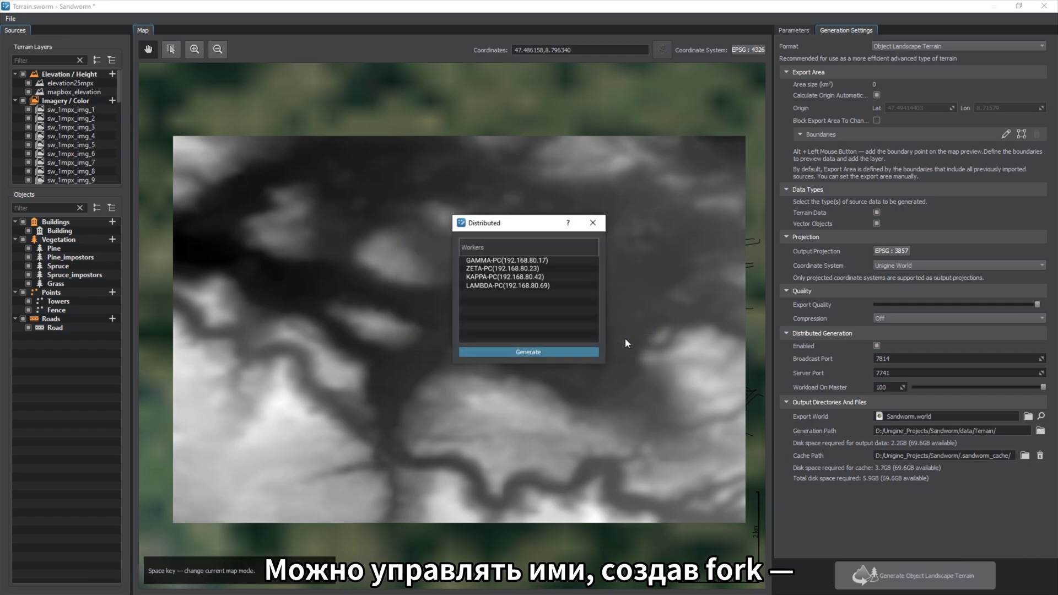
pyautogui.rightClick(513, 259)
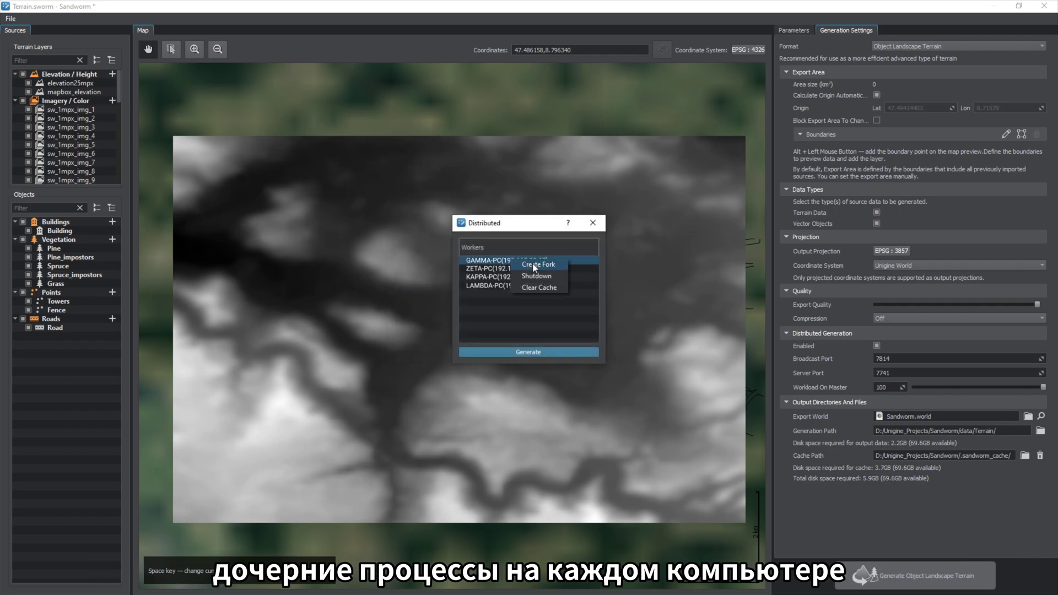
pyautogui.click(534, 266)
pyautogui.moveTo(529, 225); pyautogui.dragTo(536, 224)
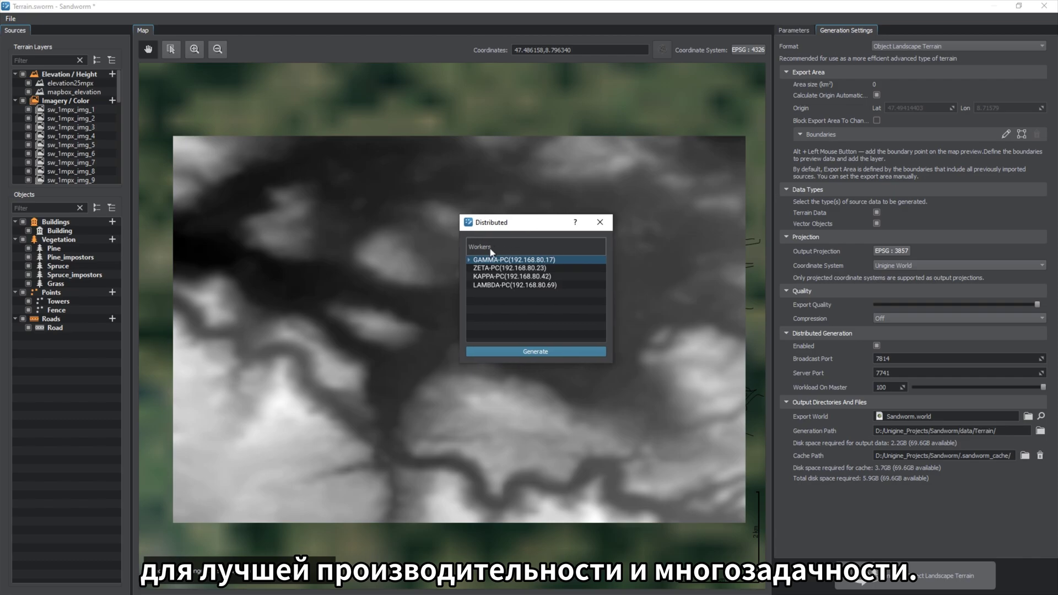
pyautogui.click(469, 260)
pyautogui.moveTo(616, 364); pyautogui.dragTo(666, 368)
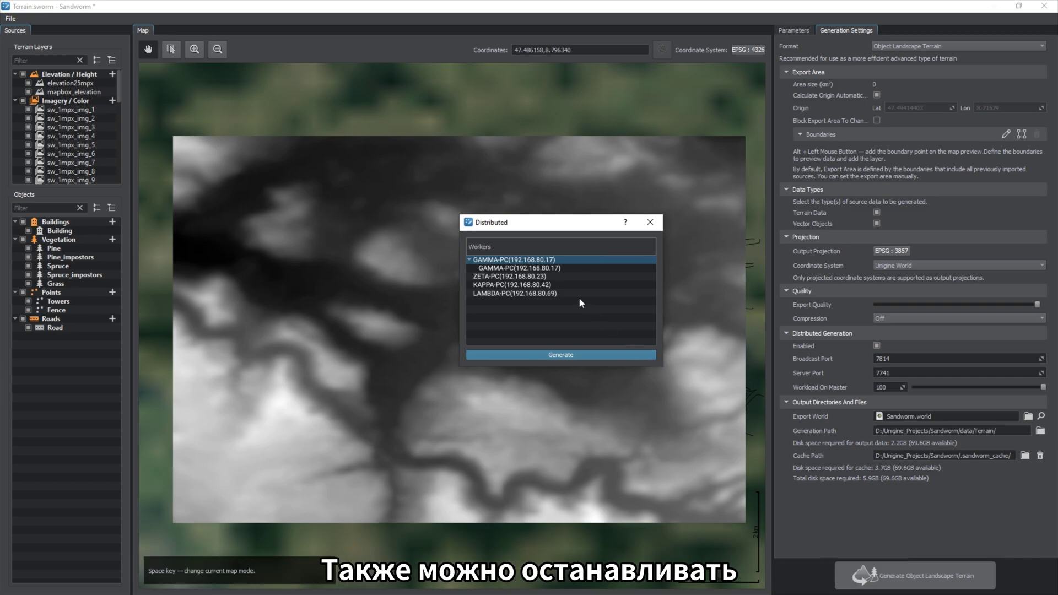
# Check the management commands for GAMMA-PC and its fork, and start distributed generation with the listed workers.
pyautogui.rightClick(559, 268)
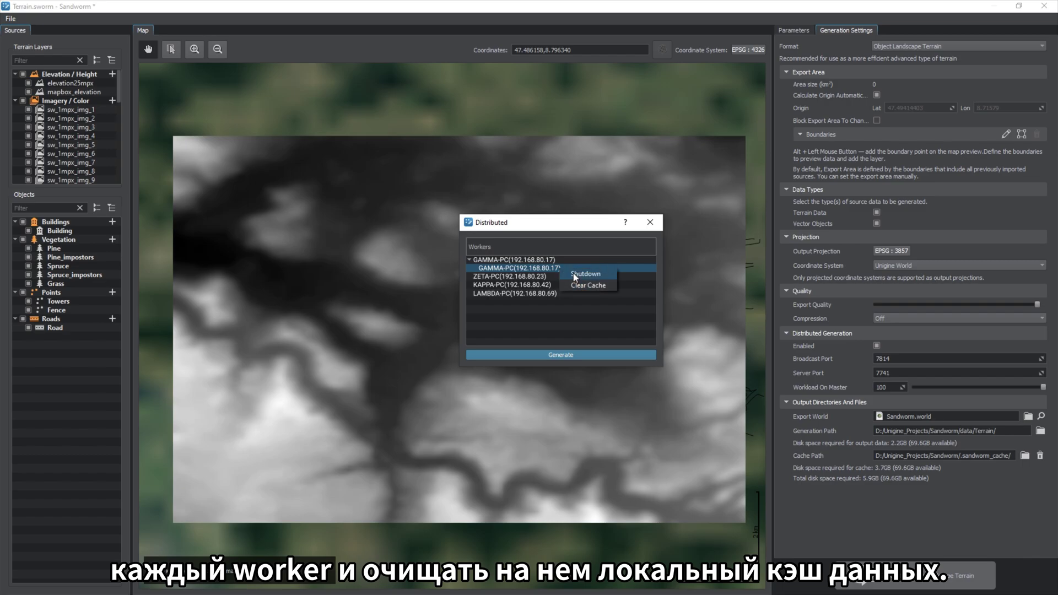
pyautogui.rightClick(548, 258)
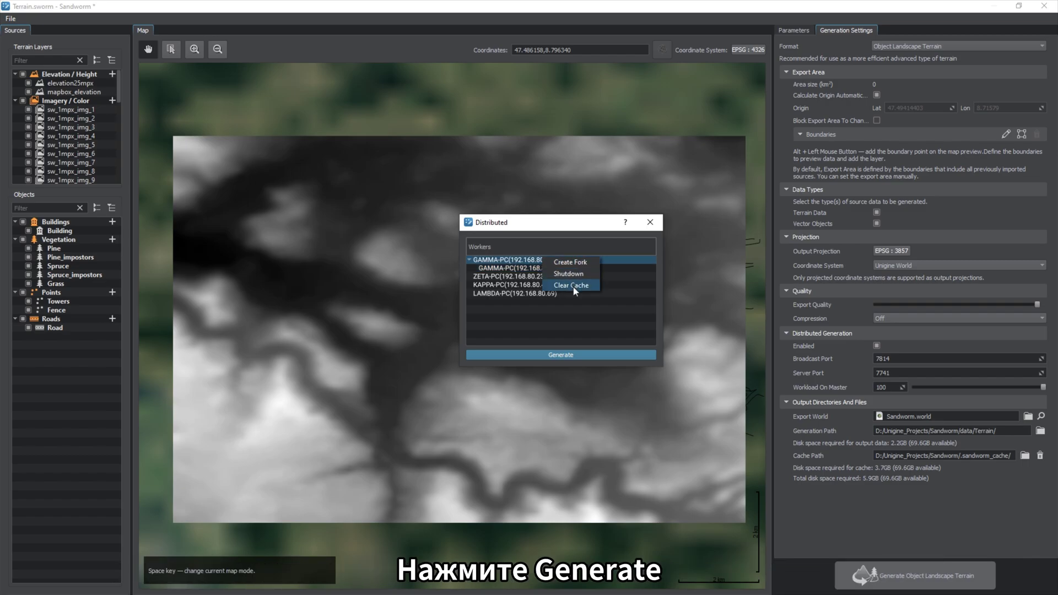
pyautogui.click(521, 284)
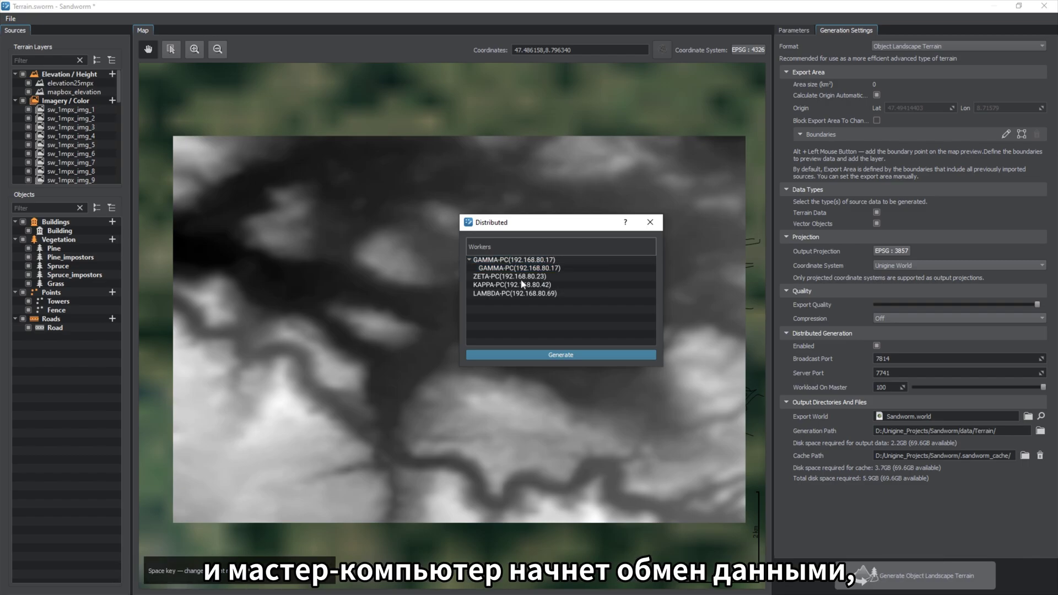
pyautogui.click(562, 353)
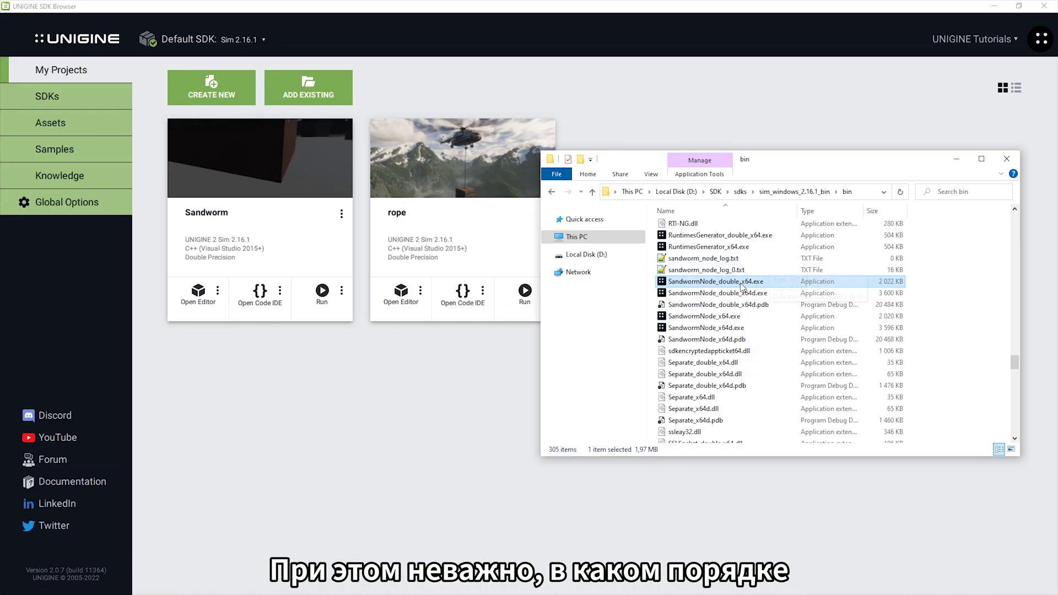
# Launch two instances of SandwormNode_double_x64.exe from the SDK's bin folder and move their console windows aside.
pyautogui.doubleClick(722, 282)
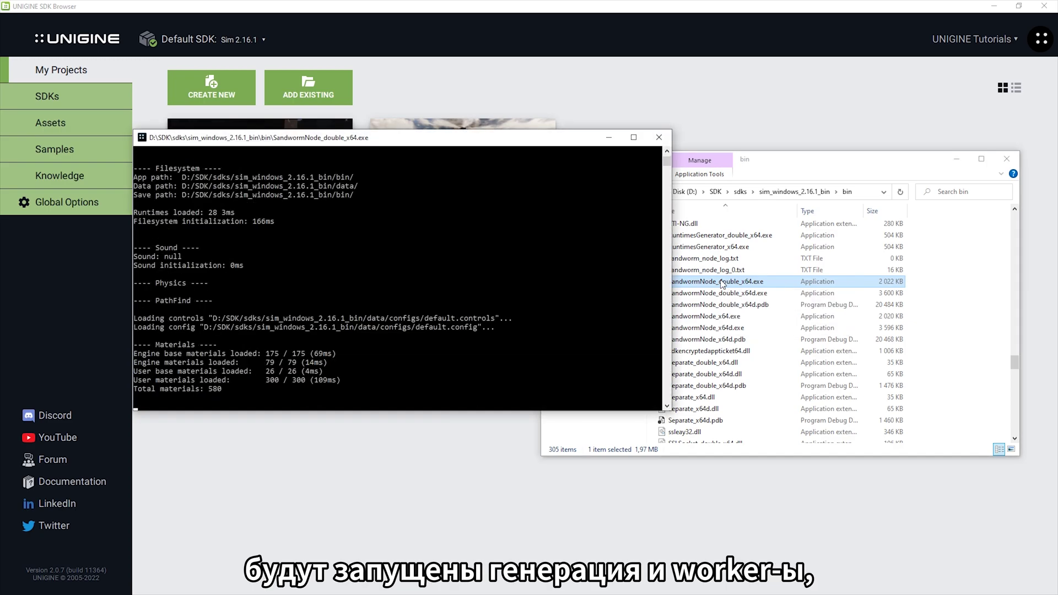
pyautogui.moveTo(523, 143); pyautogui.dragTo(408, 40)
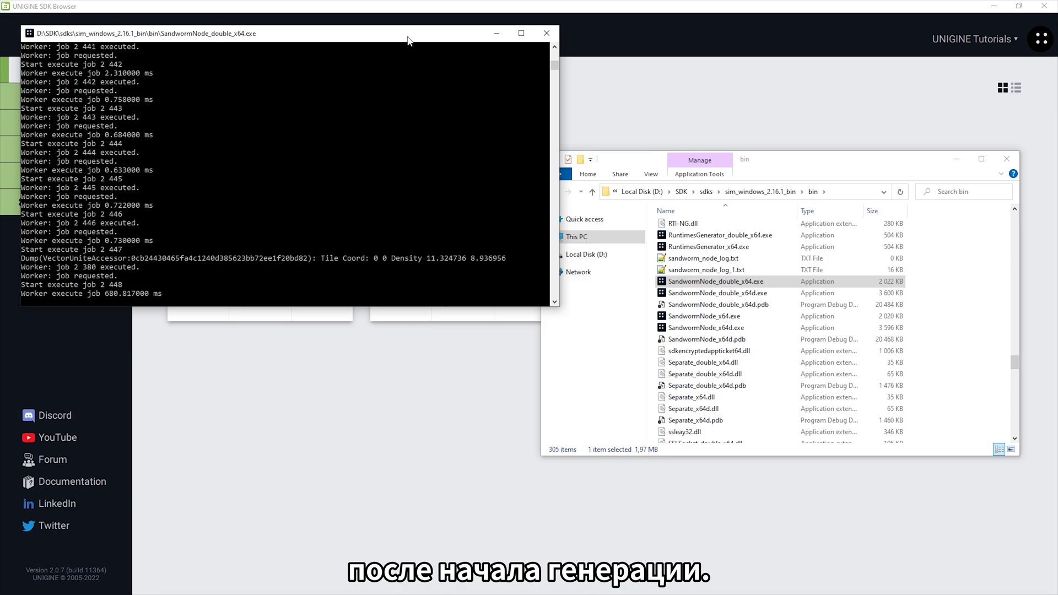
pyautogui.doubleClick(682, 284)
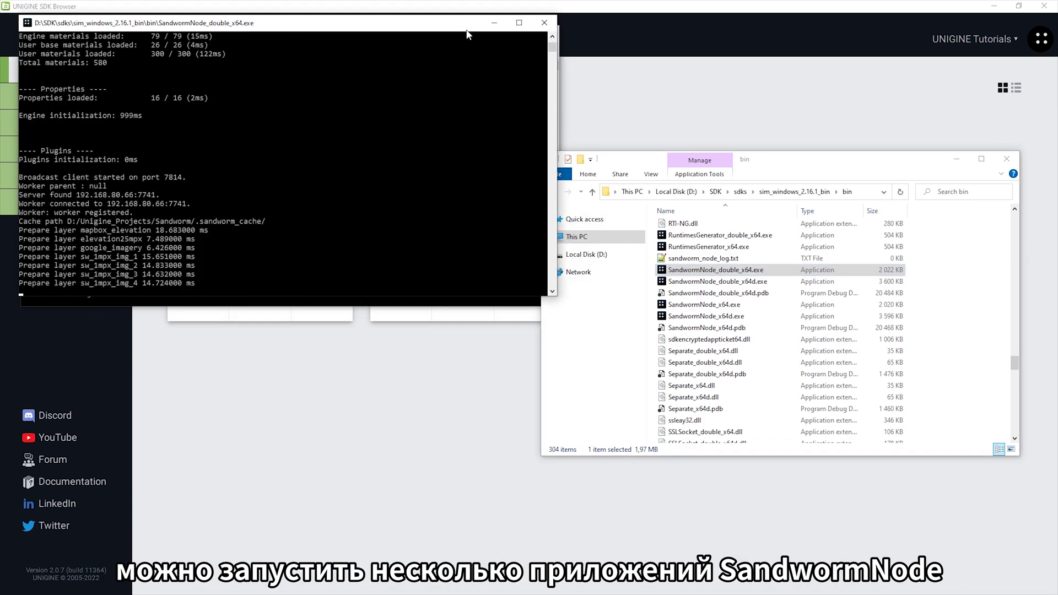
pyautogui.moveTo(464, 39); pyautogui.dragTo(487, 328)
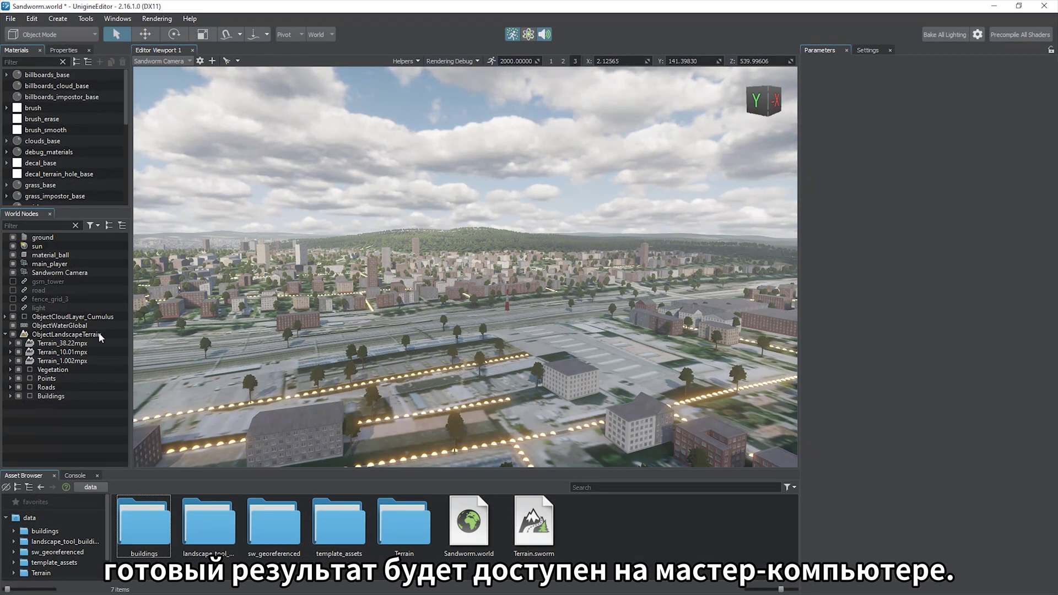
# Select the generated landscape terrain in the Sandworm world and narrow the Sandworm Camera's vertical field of view.
pyautogui.click(474, 361)
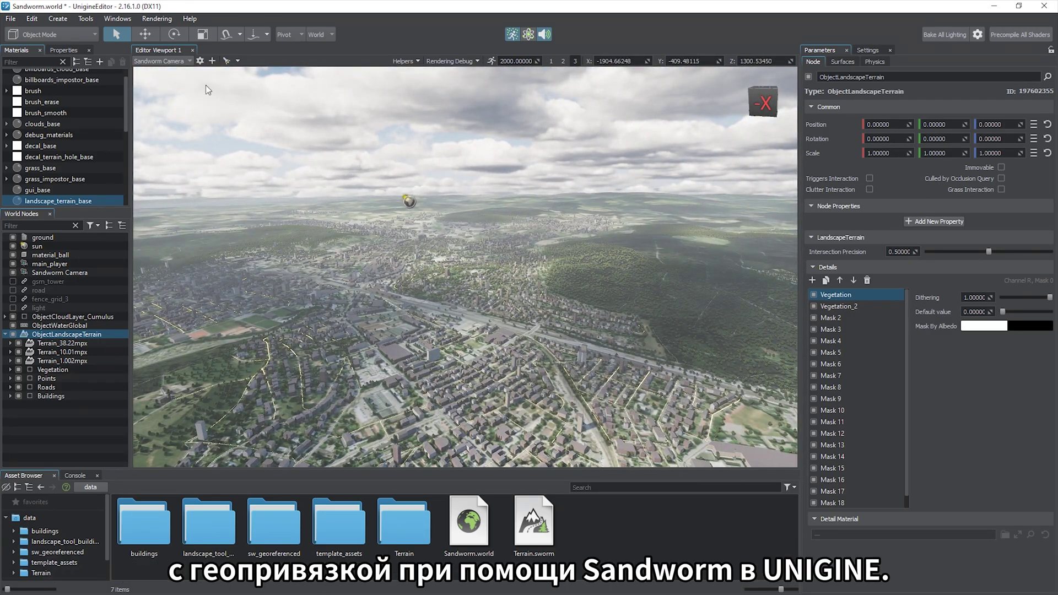
pyautogui.click(199, 62)
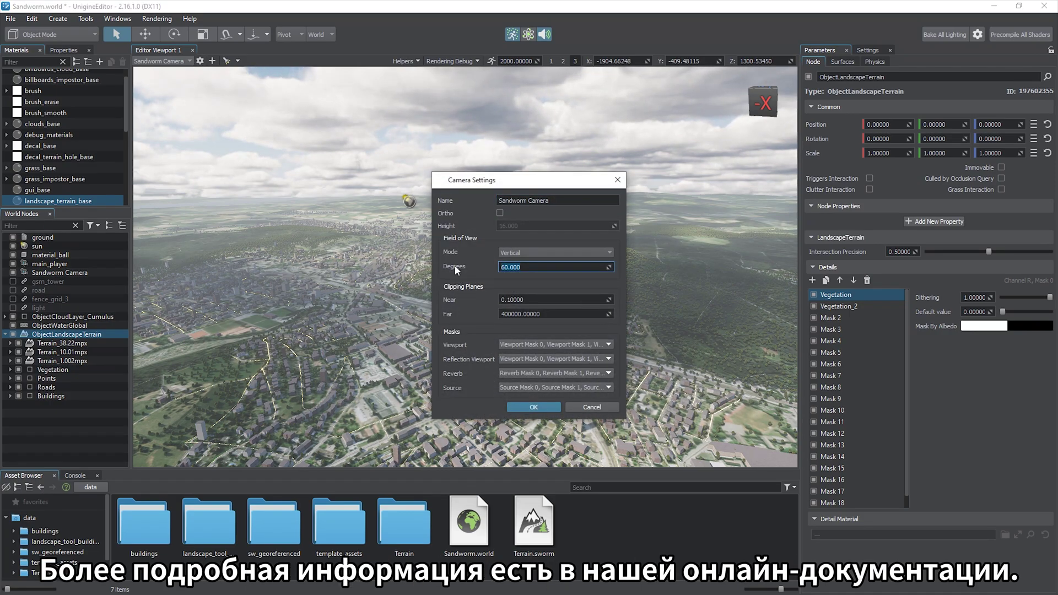
pyautogui.moveTo(456, 266); pyautogui.dragTo(438, 267)
pyautogui.click(534, 407)
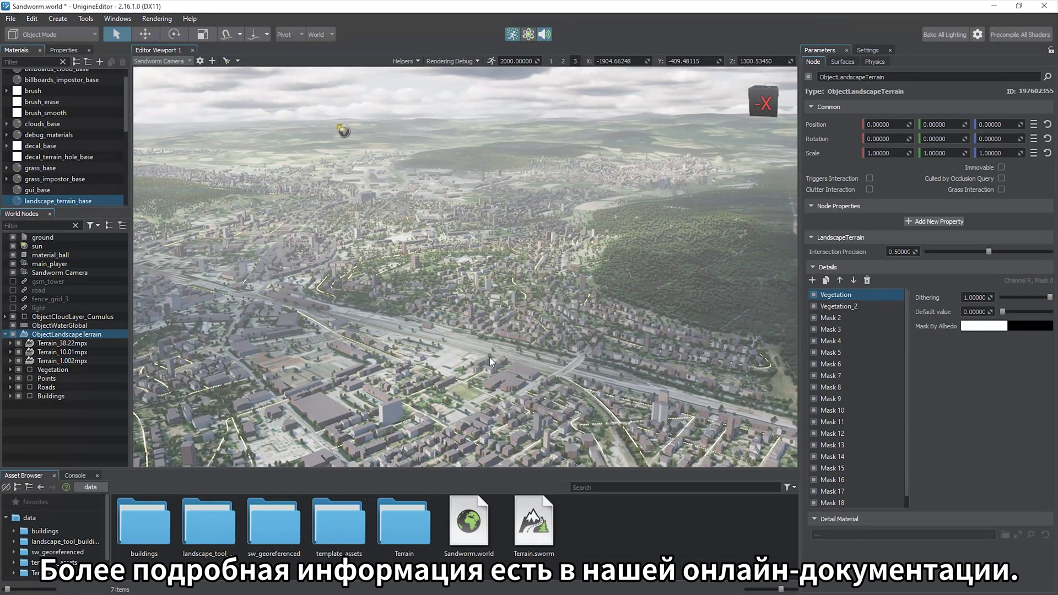